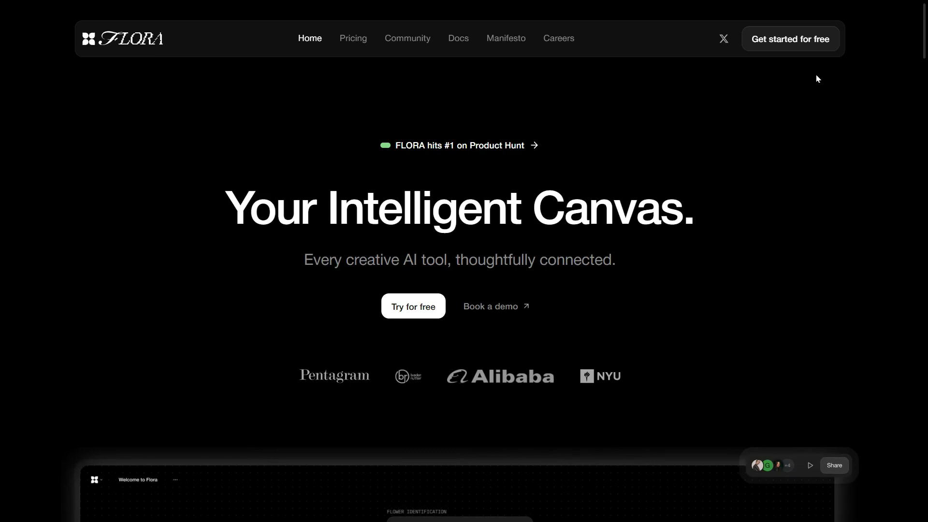
- Sign up for a free FLORA account, skipping the survey and getting-started tutorials
click(788, 39)
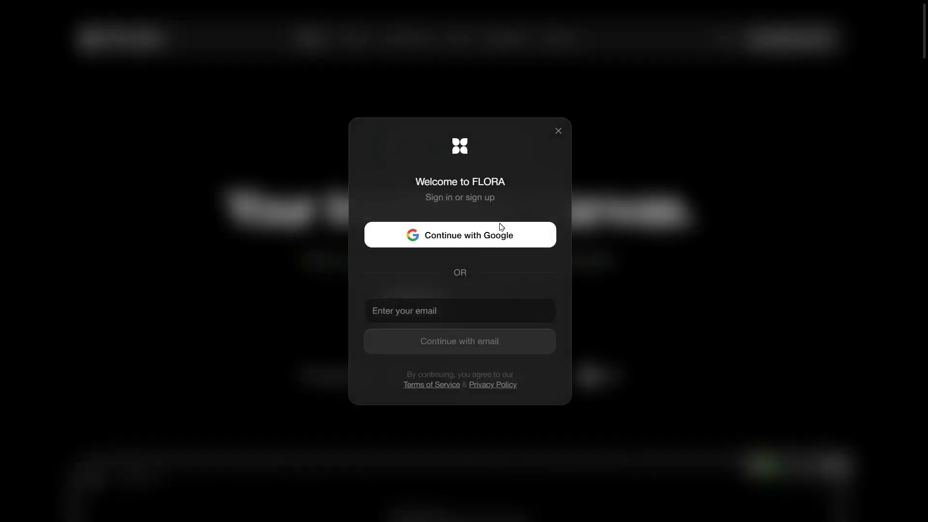
click(431, 316)
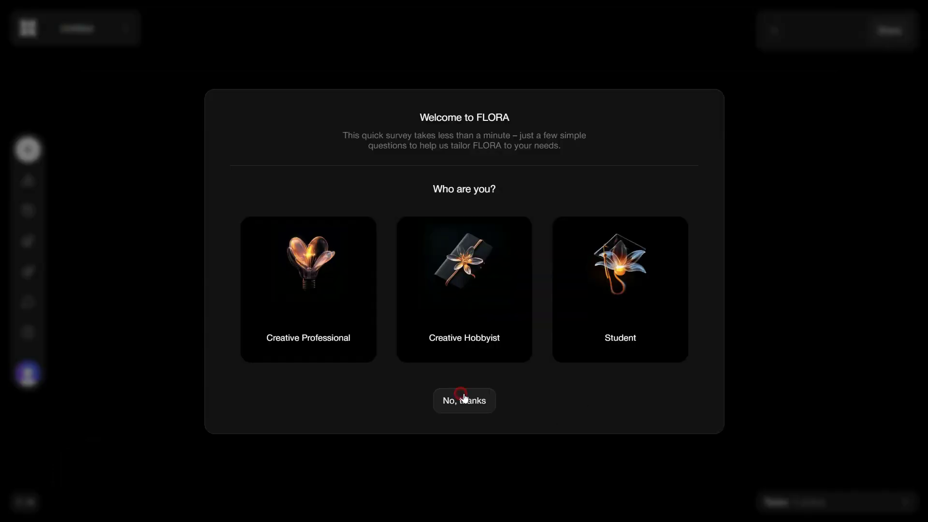
click(463, 397)
click(485, 429)
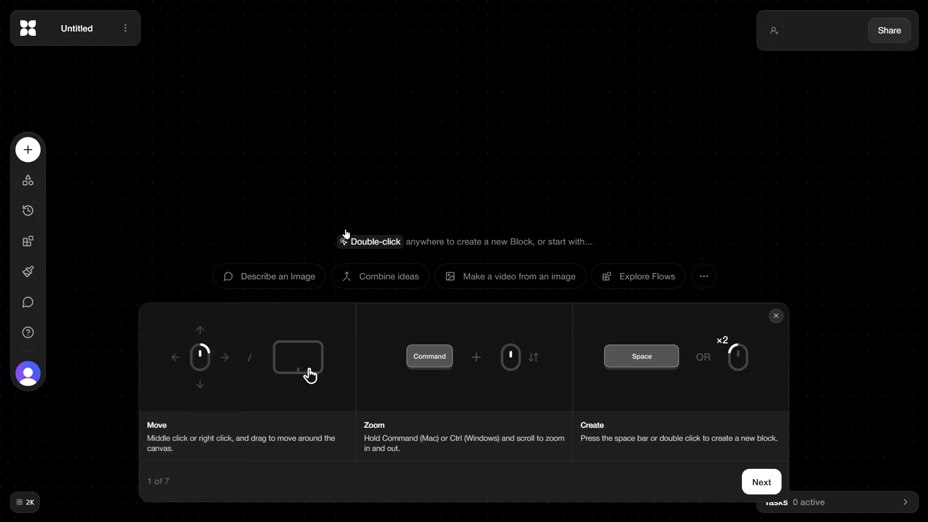
- Check Credits & Billing: Starter plan with 2,000 credits remaining and its renewal date
click(31, 379)
click(385, 125)
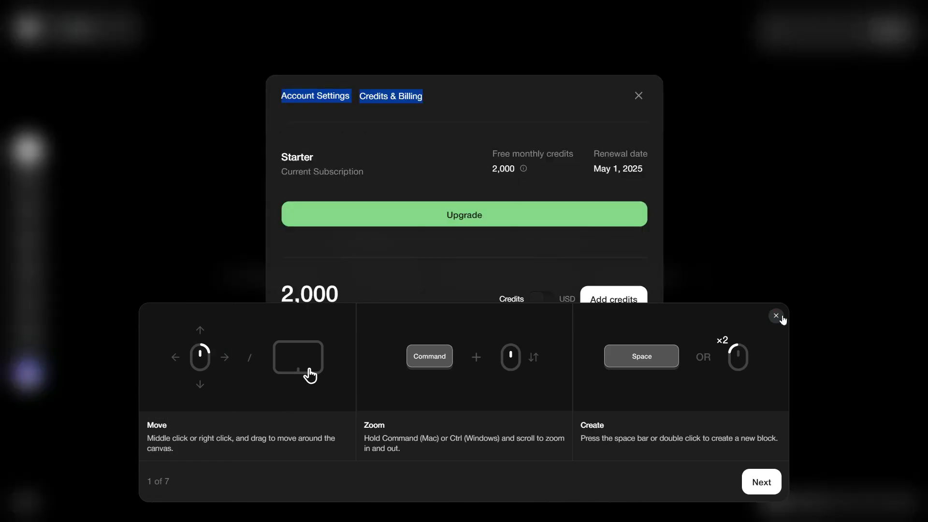
click(776, 316)
drag(282, 296, 351, 299)
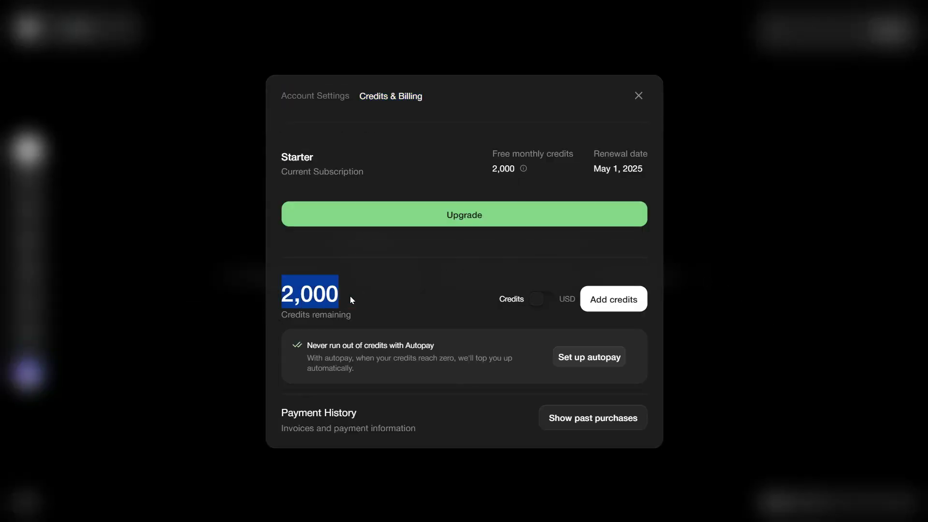
drag(489, 154, 646, 156)
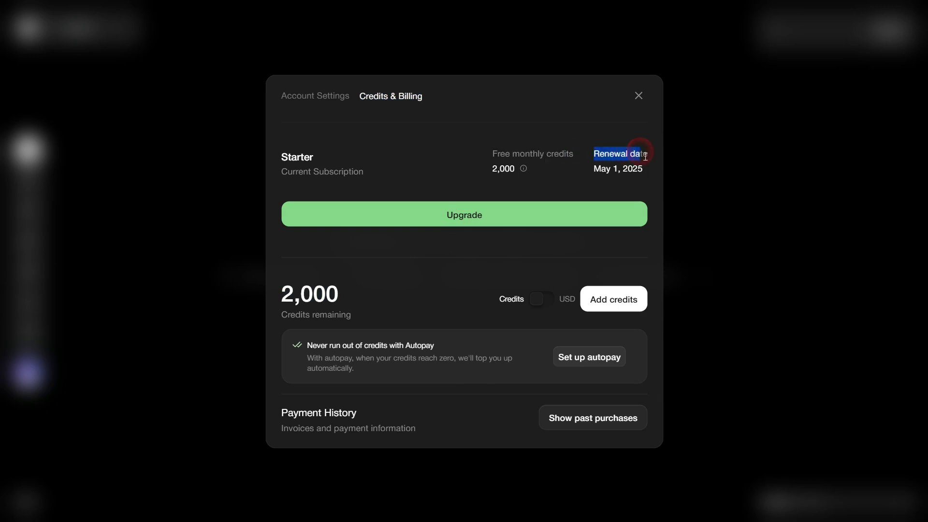
- Add a Video block, move it right, and keep Hailuo Minimax as its model
click(639, 96)
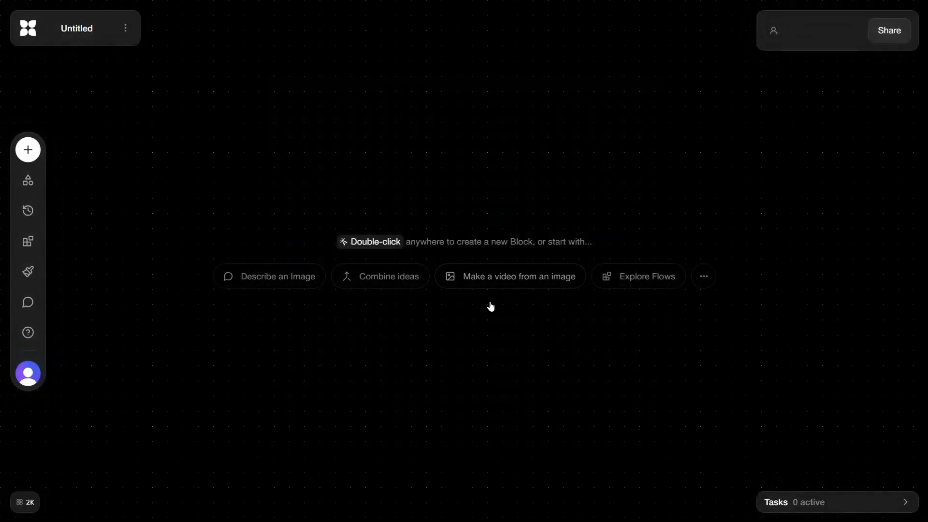
double_click(452, 177)
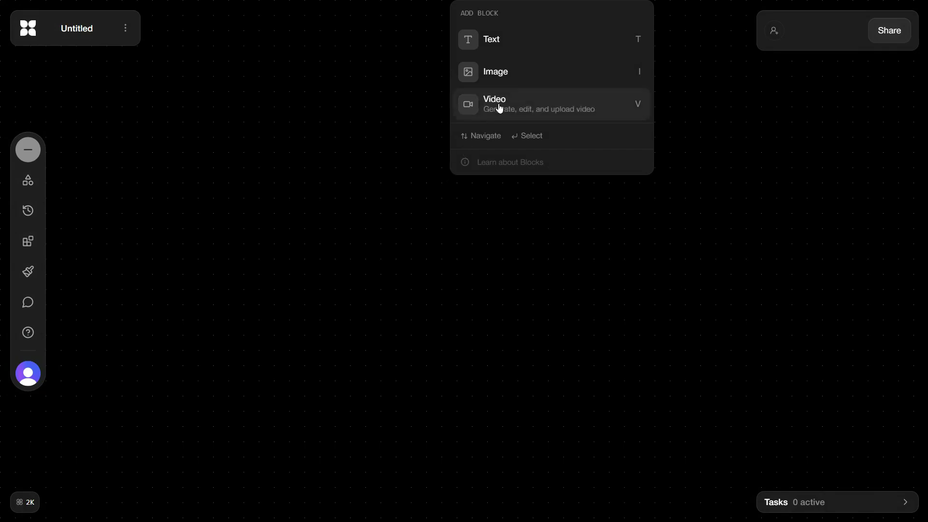
click(499, 110)
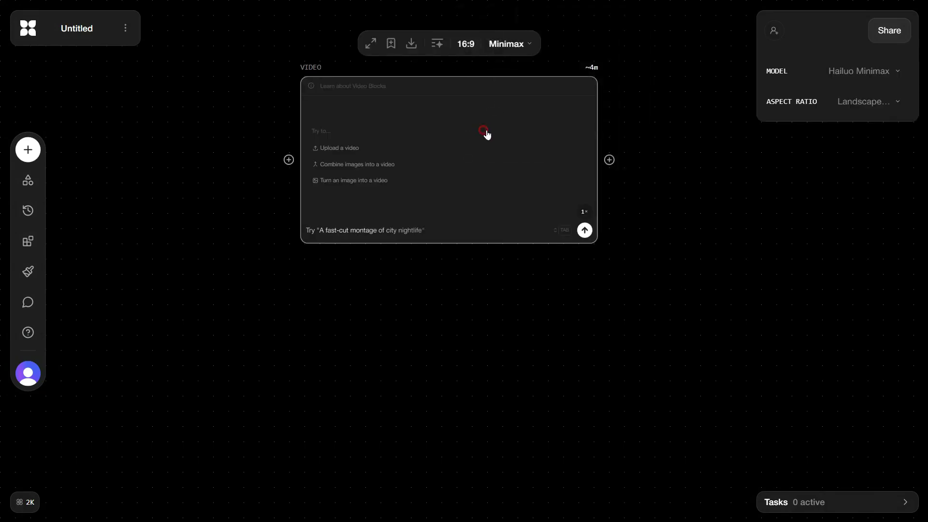
drag(487, 135, 620, 164)
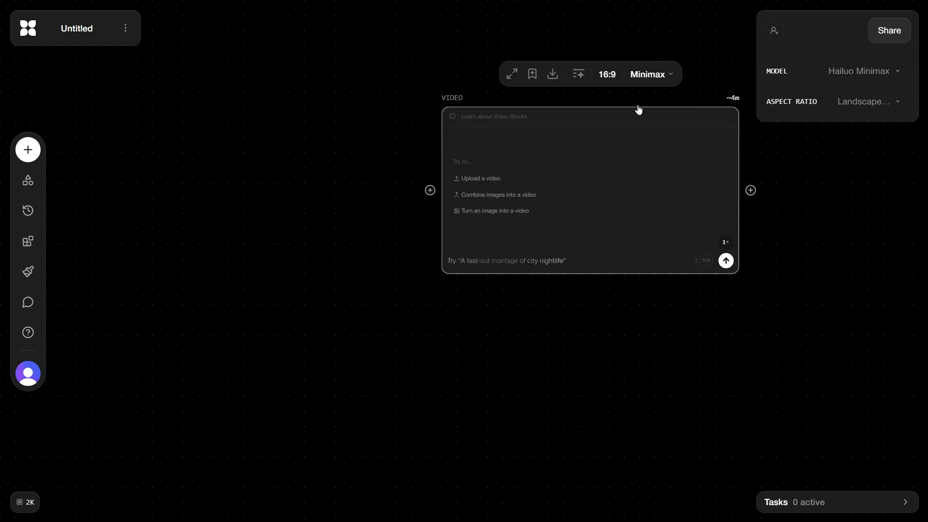
click(674, 77)
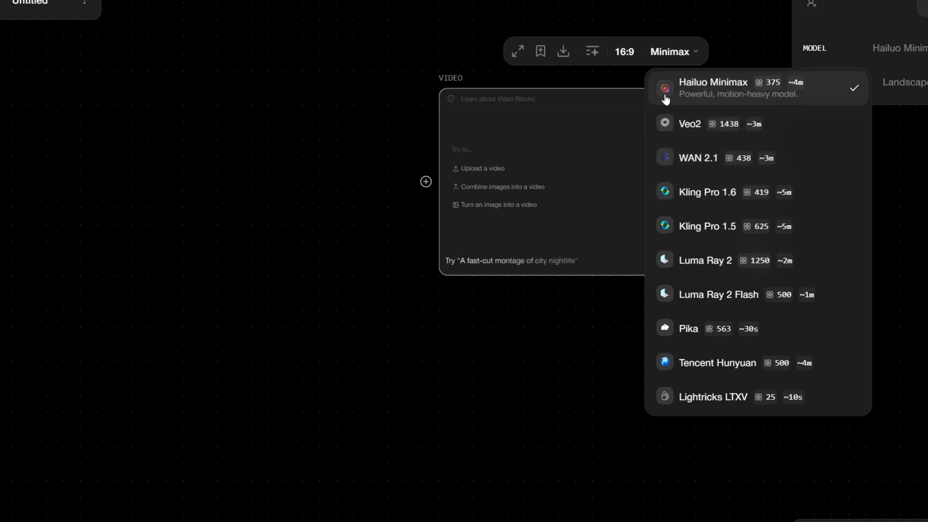
click(343, 155)
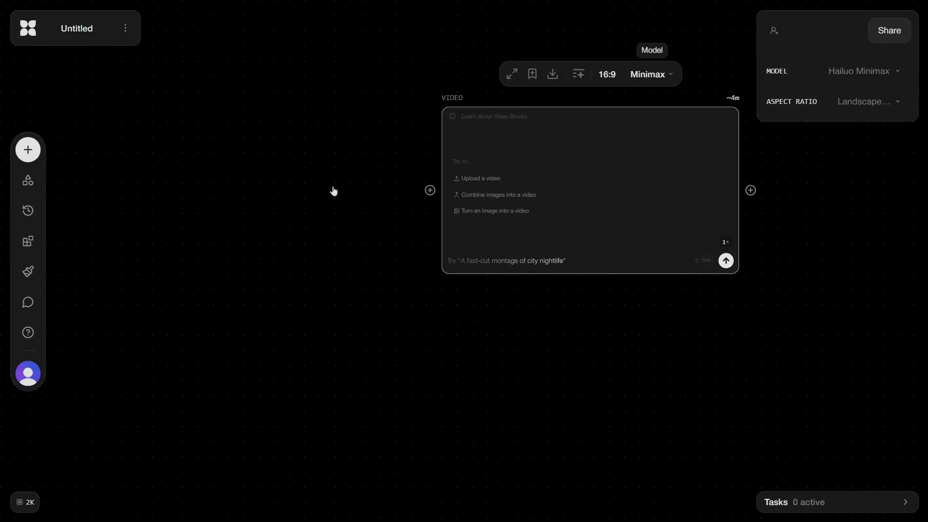
- Place the couple photo left of the Video block and connect it as input
mouse_move(269, 512)
mouse_down()
mouse_move(279, 264)
mouse_move(271, 261)
mouse_up()
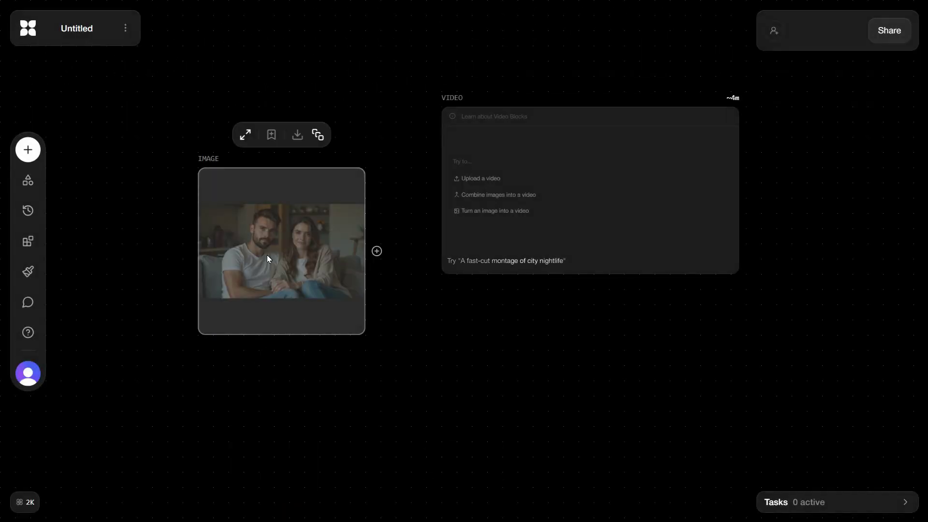
mouse_move(271, 265)
mouse_down()
mouse_move(257, 223)
mouse_move(224, 208)
mouse_up()
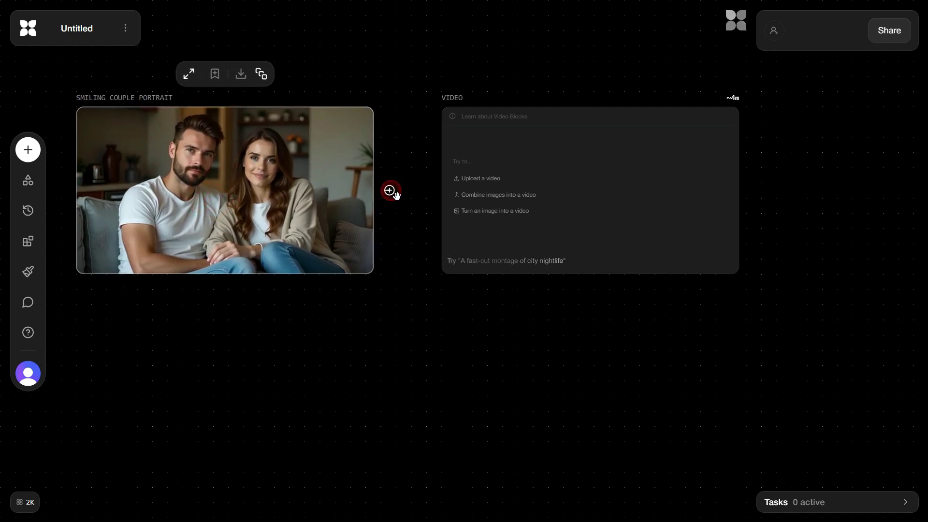
drag(392, 191, 458, 213)
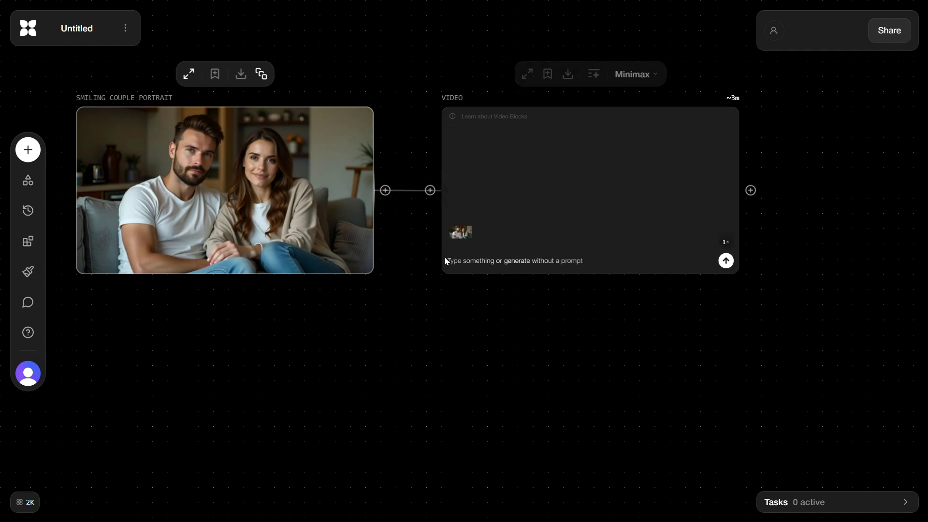
- Prompt 'The man is talking and the girl is smiling at the man.' and enhance it
click(489, 261)
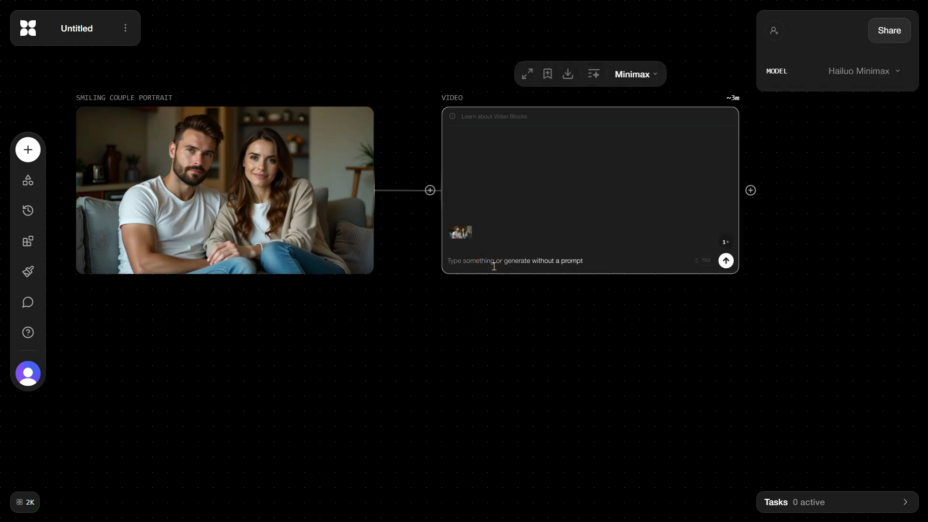
text(The man is talking and the girl is smiling at the man.)
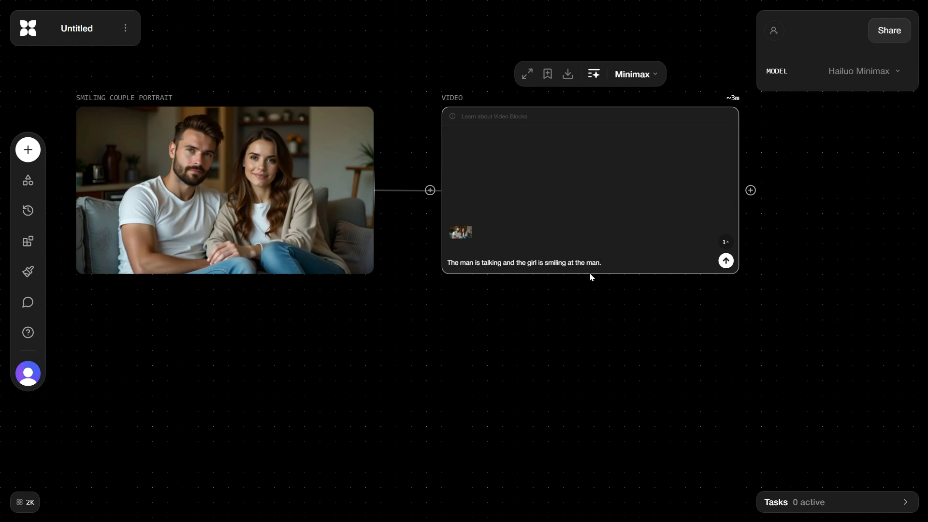
click(602, 82)
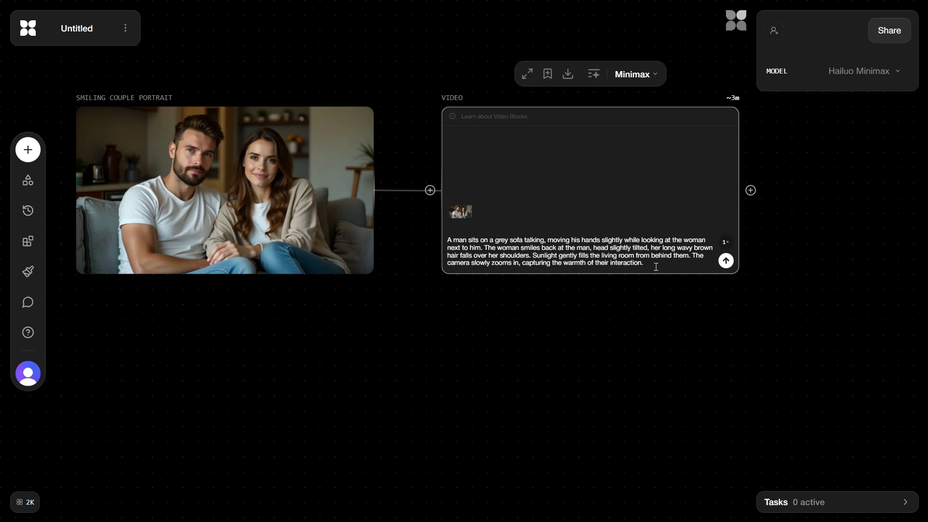
- Switch to Kling Pro 1.6 with a 5-second duration and generate the sofa clip
click(659, 76)
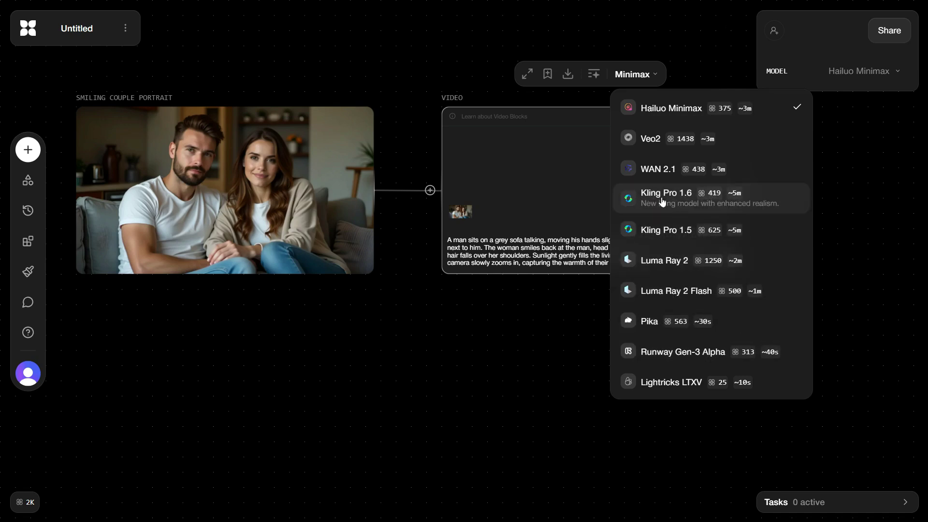
click(686, 202)
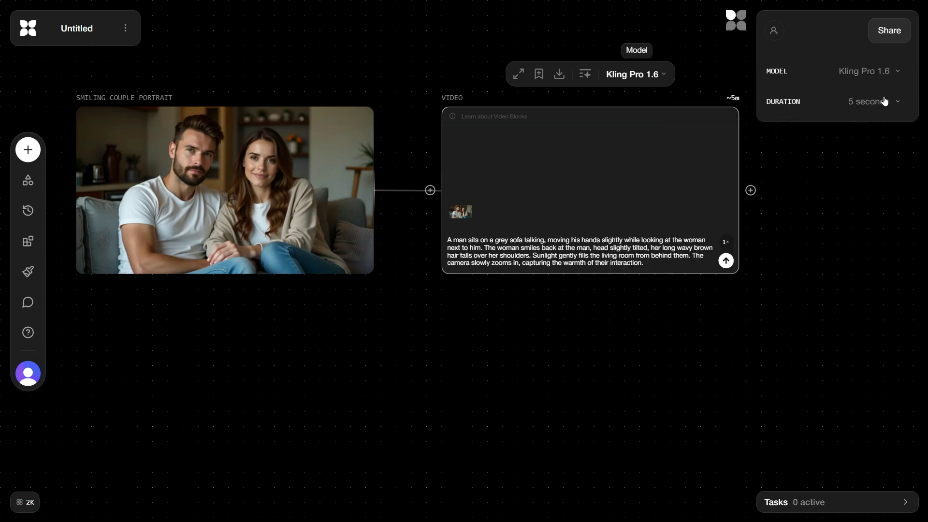
click(900, 102)
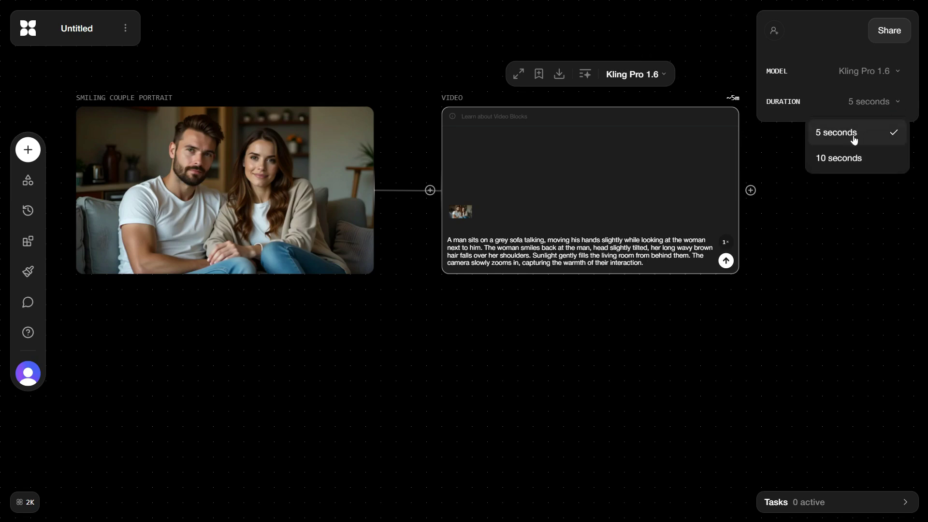
click(857, 158)
click(882, 104)
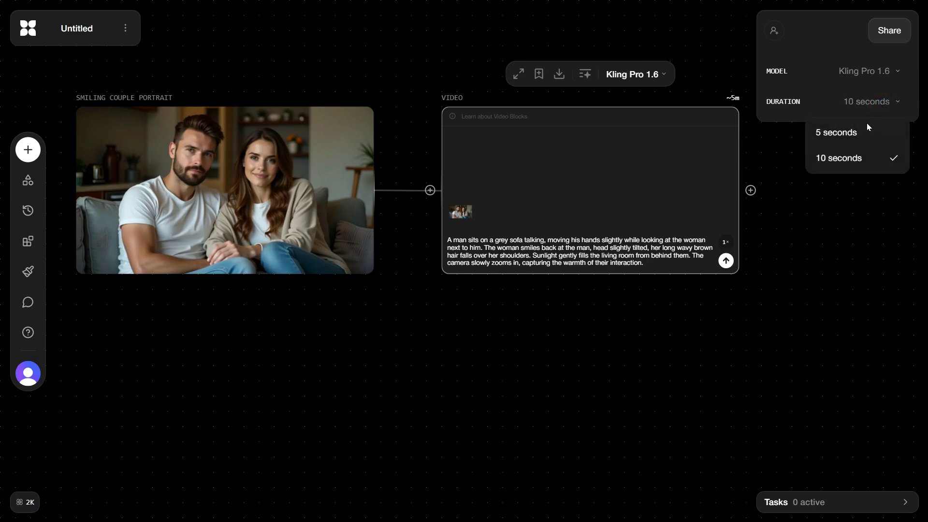
click(853, 137)
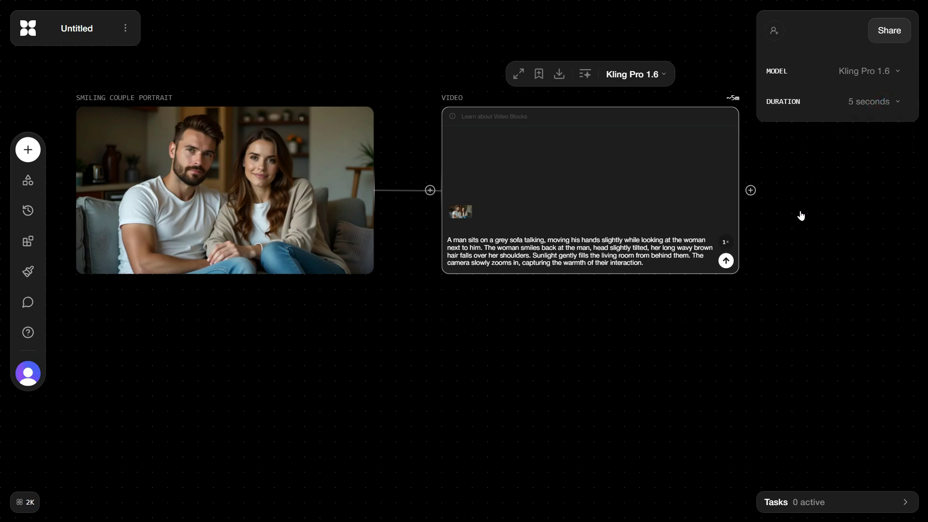
click(729, 263)
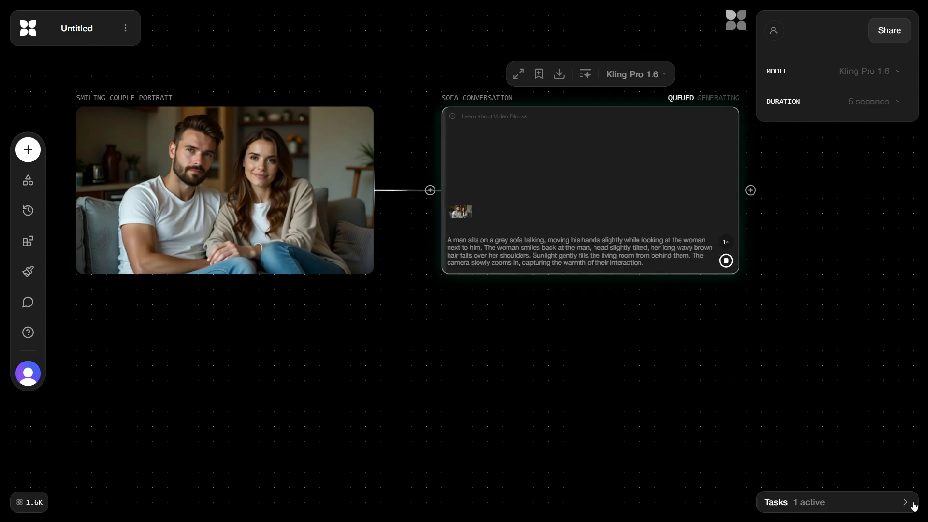
- Wait in the Tasks panel until Sofa Conversation is done, then select its block
click(844, 509)
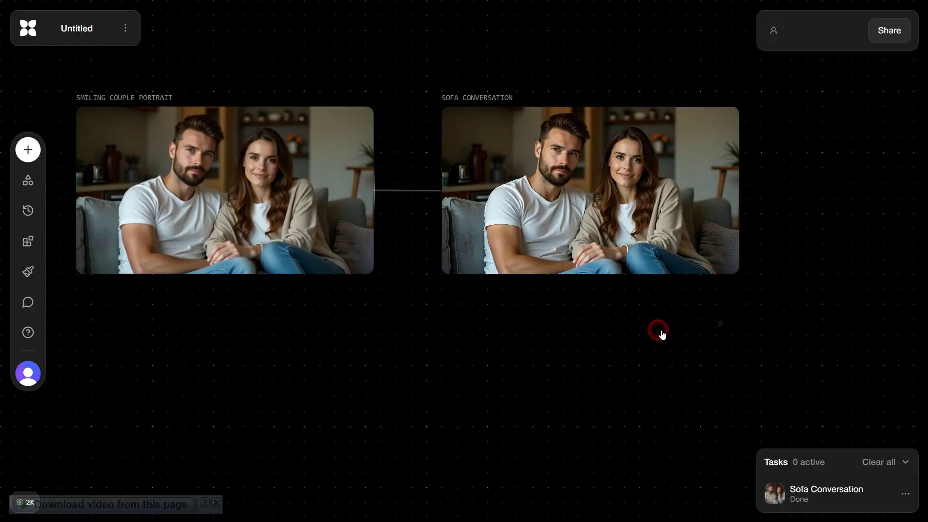
drag(723, 321, 449, 117)
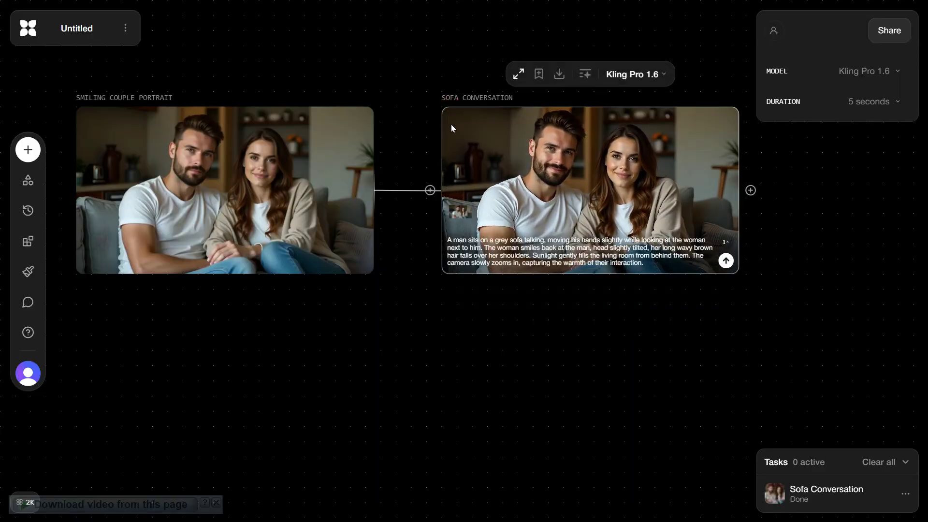
- Delete the Sofa Conversation block, add a new Video block, and connect the couple portrait
key(Delete)
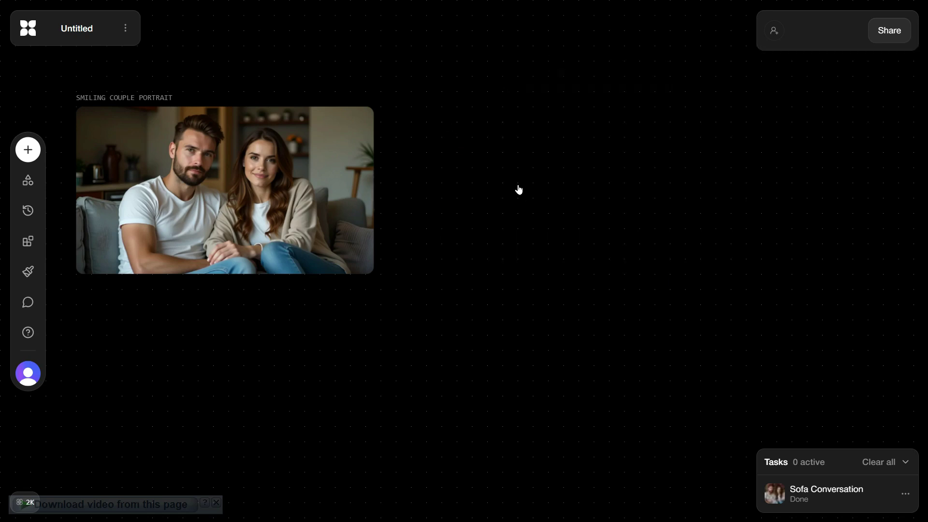
double_click(560, 188)
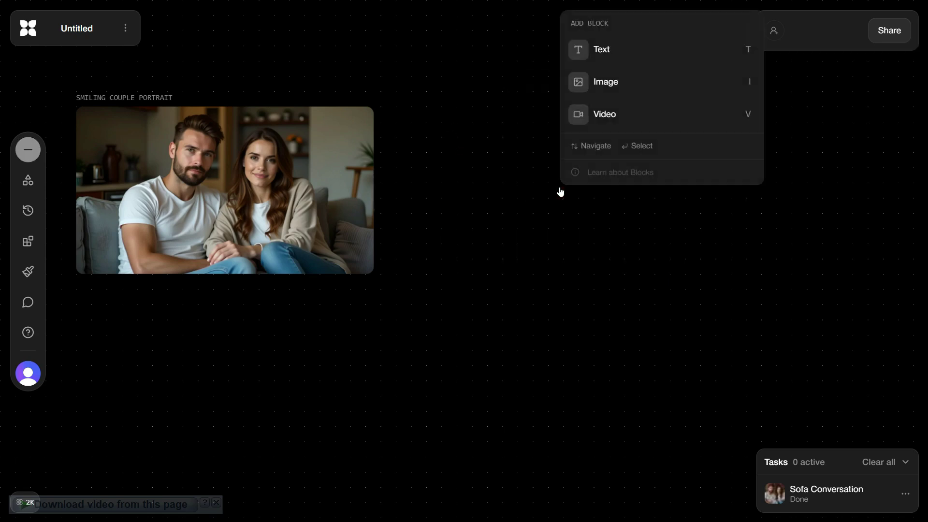
click(605, 119)
drag(598, 155, 604, 167)
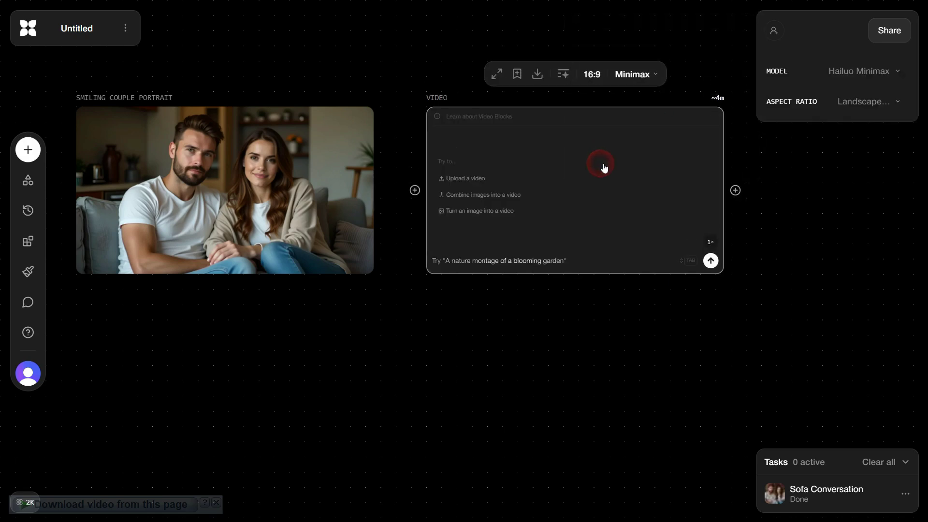
mouse_move(386, 191)
mouse_down()
mouse_move(432, 220)
mouse_move(543, 245)
mouse_up()
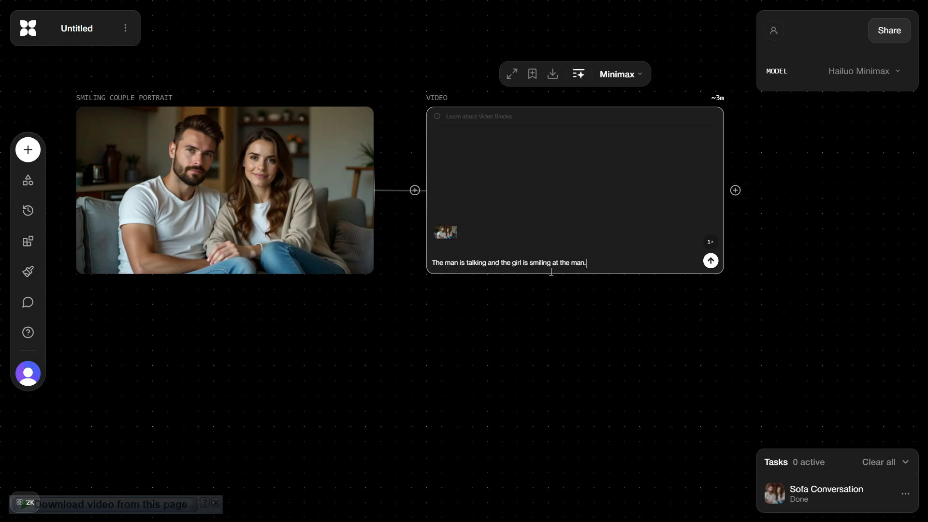
- Keep Hailuo Minimax and generate the talking-and-smiling couple clip
click(635, 78)
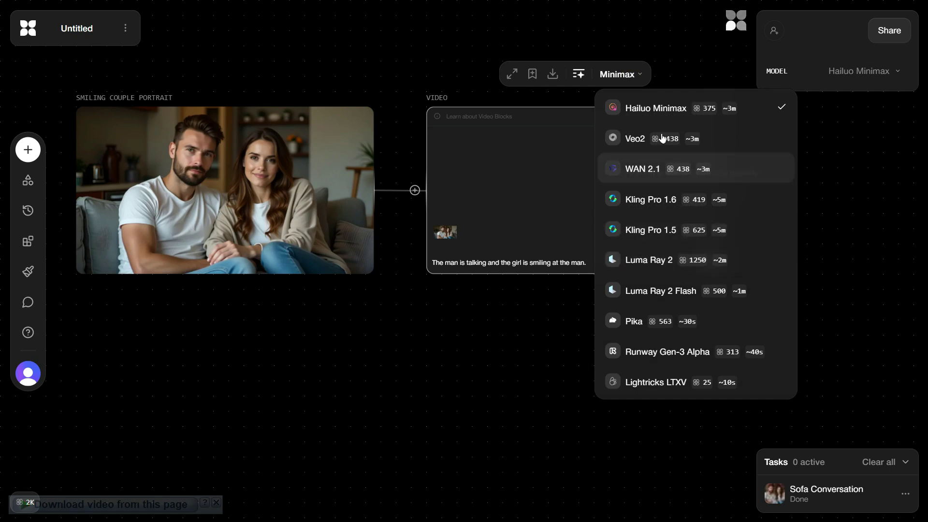
click(658, 114)
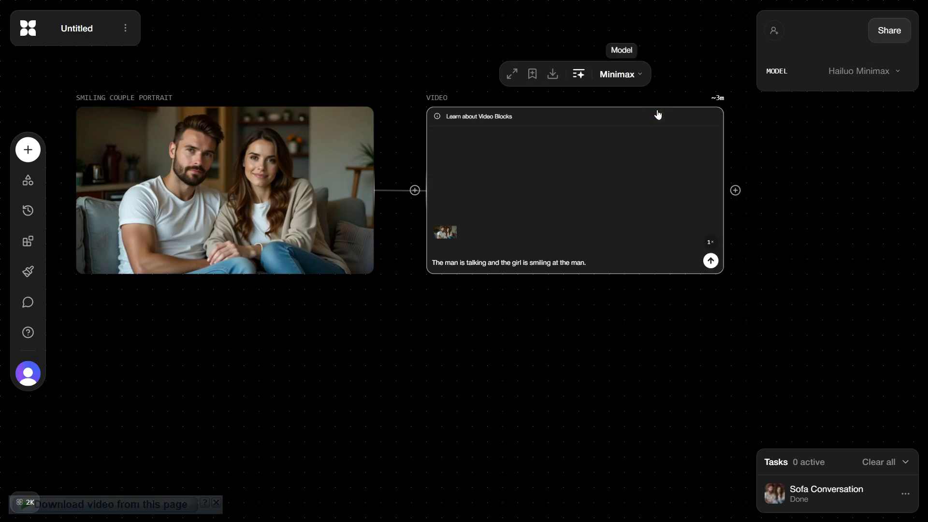
click(712, 262)
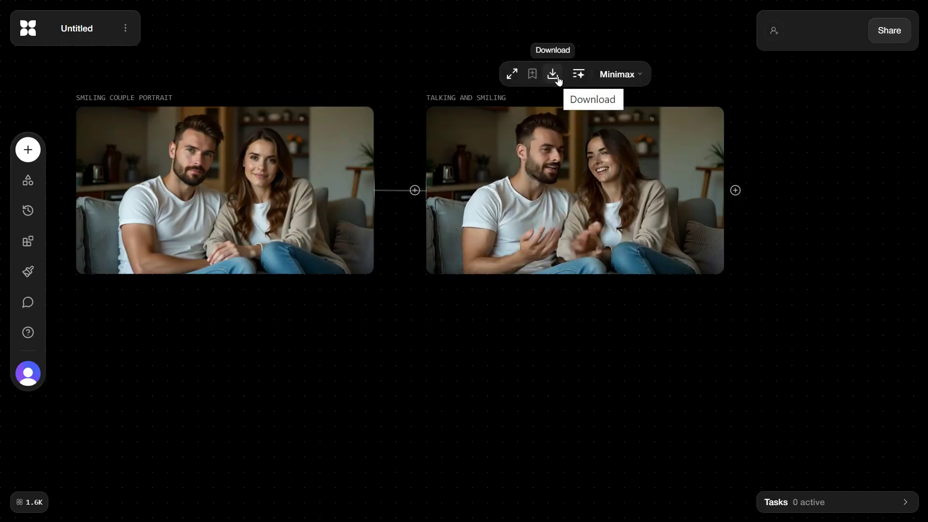
- Review the generated video's options, then delete the portrait and video blocks
right_click(579, 235)
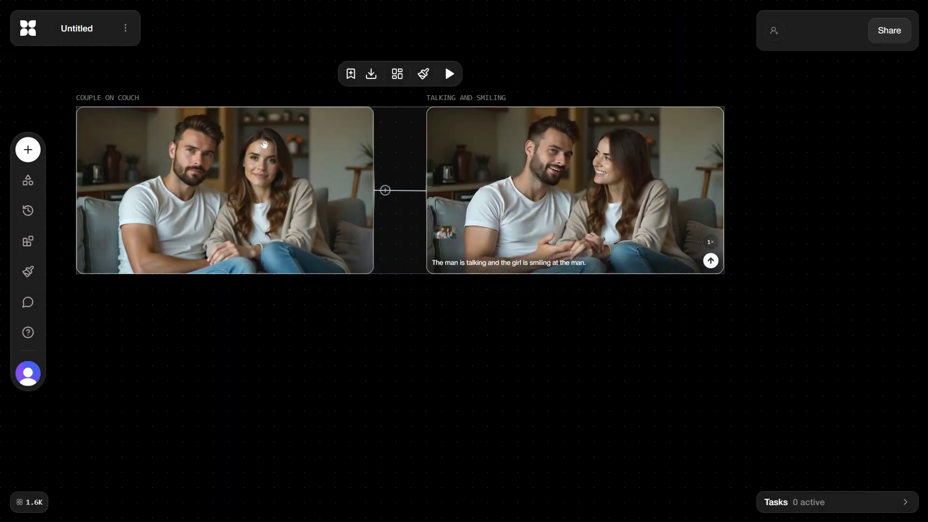
key(Delete)
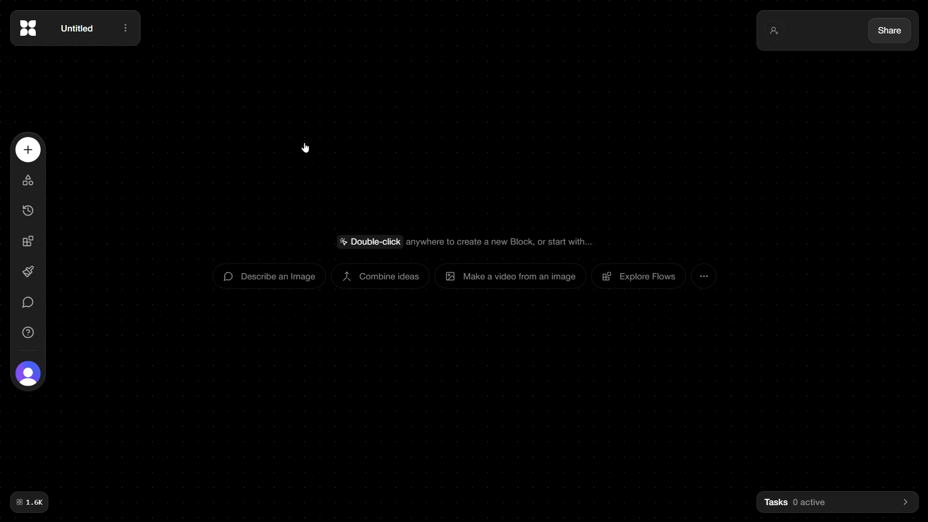
- Add a Video block and drop the woman-with-smartphone photo in as its input
double_click(413, 161)
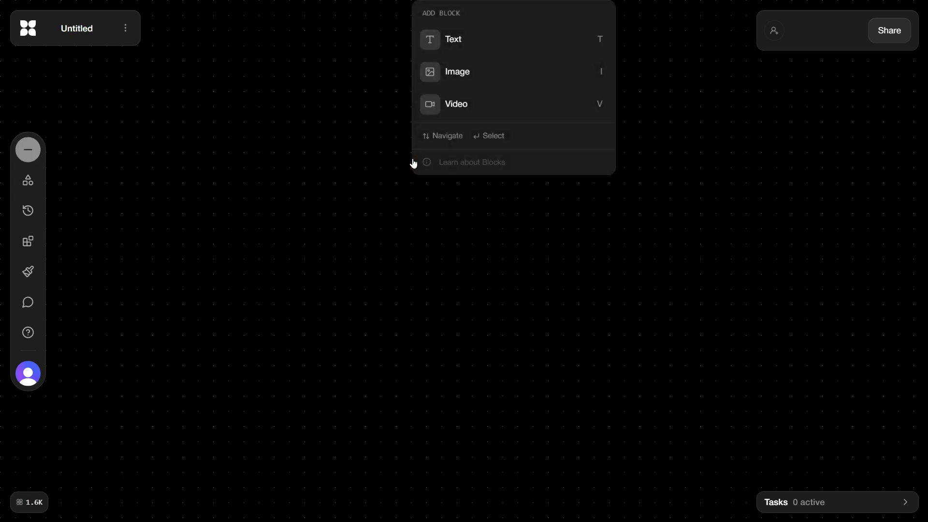
click(465, 106)
click(649, 131)
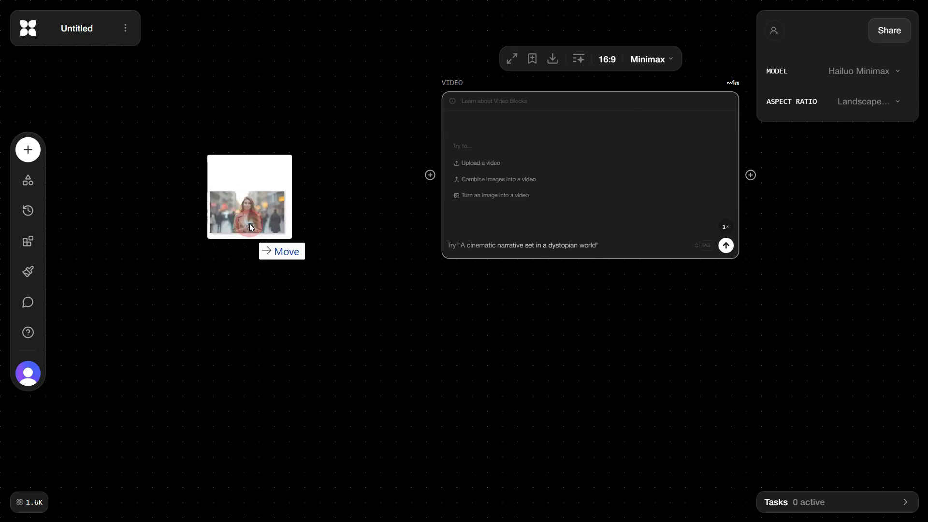
mouse_move(328, 359)
mouse_down()
mouse_move(250, 227)
mouse_move(207, 217)
mouse_up()
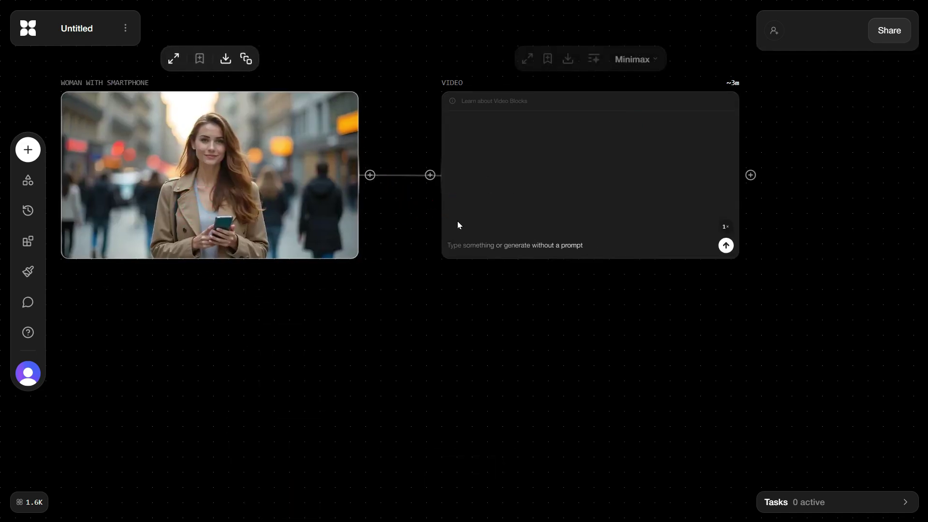
click(482, 252)
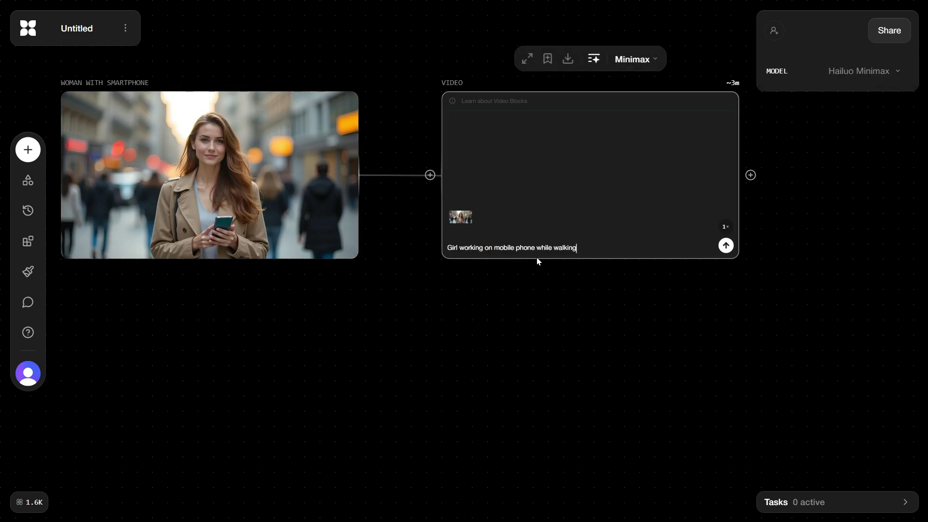
- Switch to Kling Pro 1.6, generate the phone video, and watch the task list
click(656, 59)
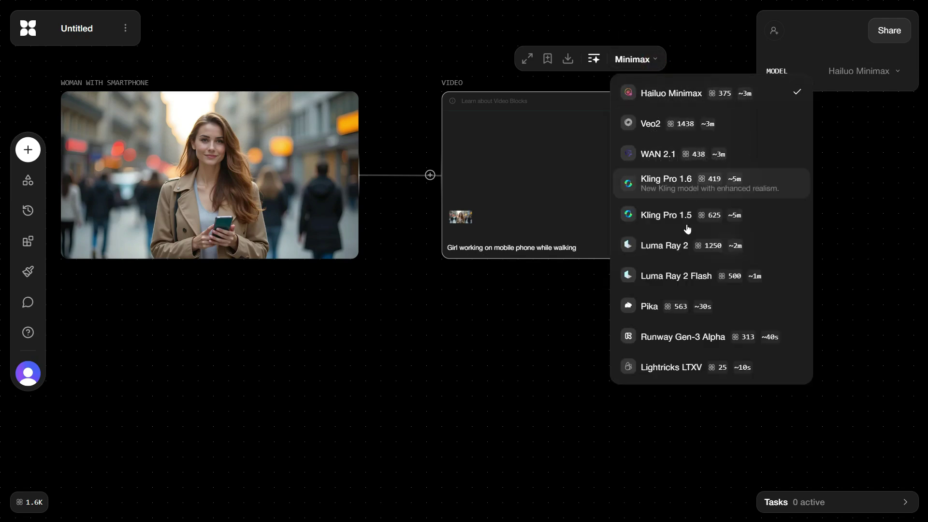
click(690, 189)
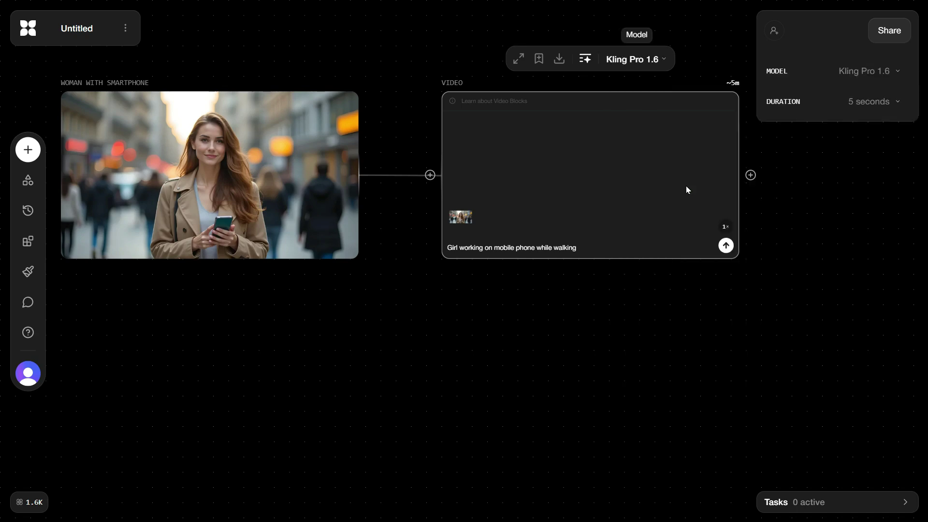
click(727, 246)
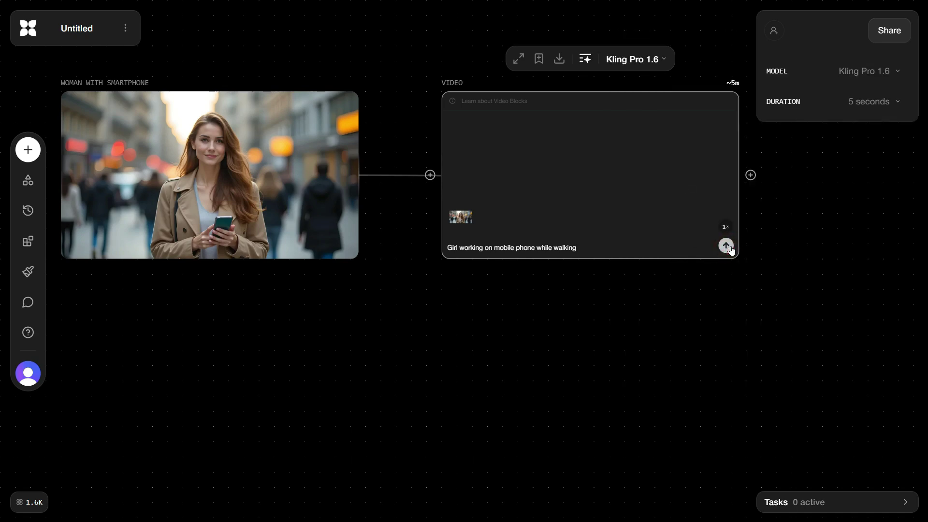
click(833, 512)
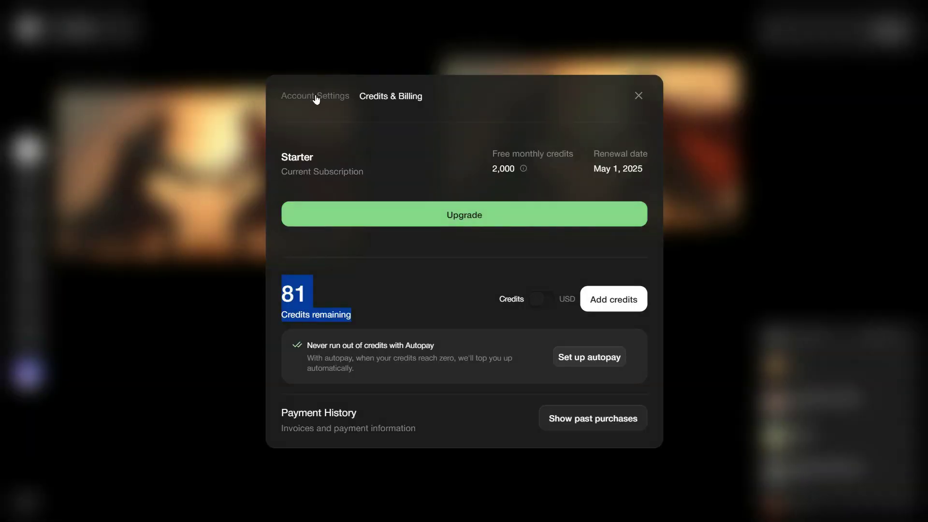
- Begin deleting the FLORA account, then create and copy a new MailTicking temporary address
click(315, 96)
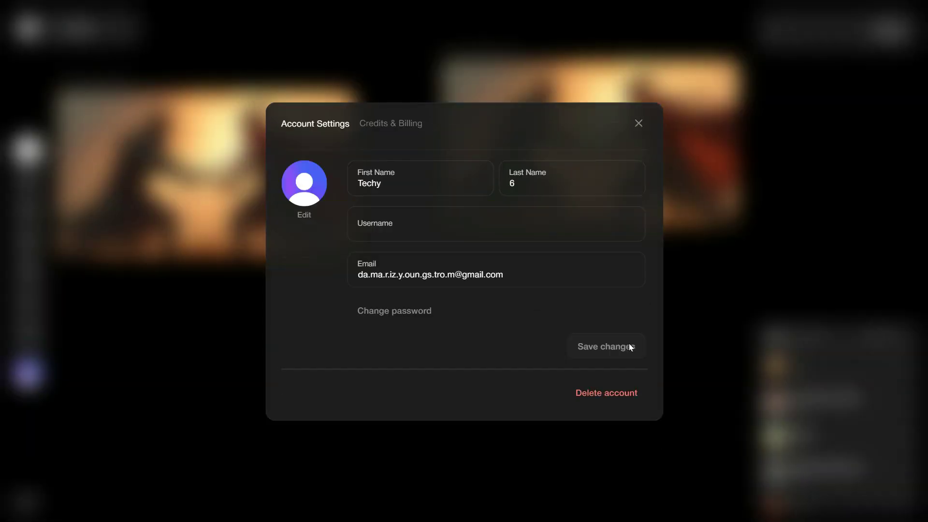
click(604, 394)
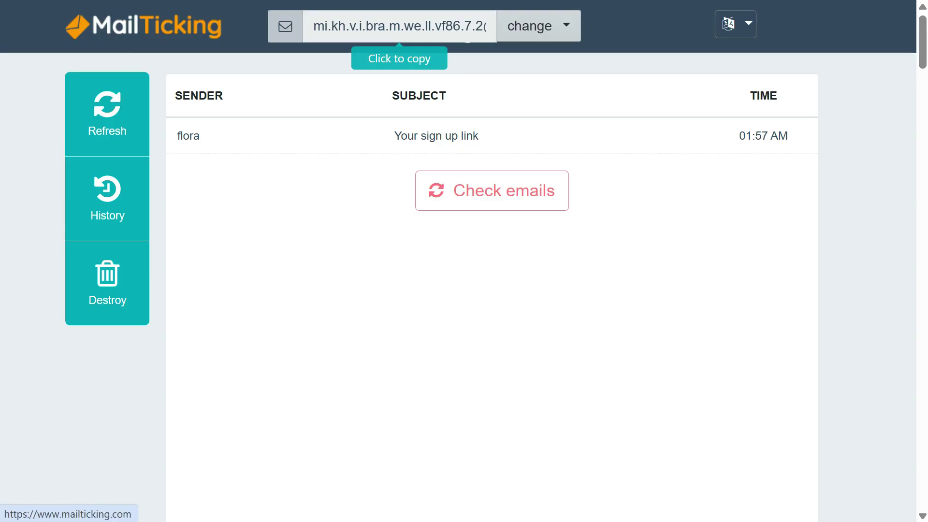
click(558, 25)
click(498, 68)
click(528, 90)
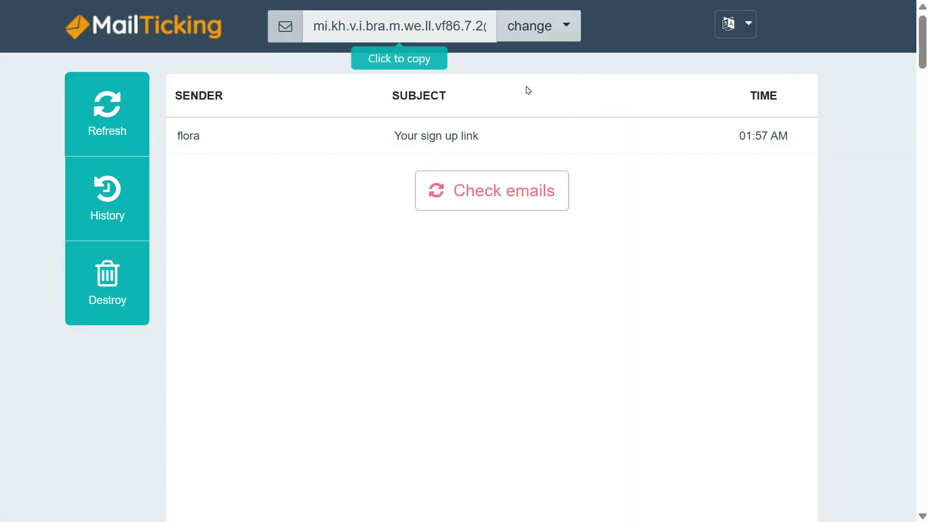
click(403, 28)
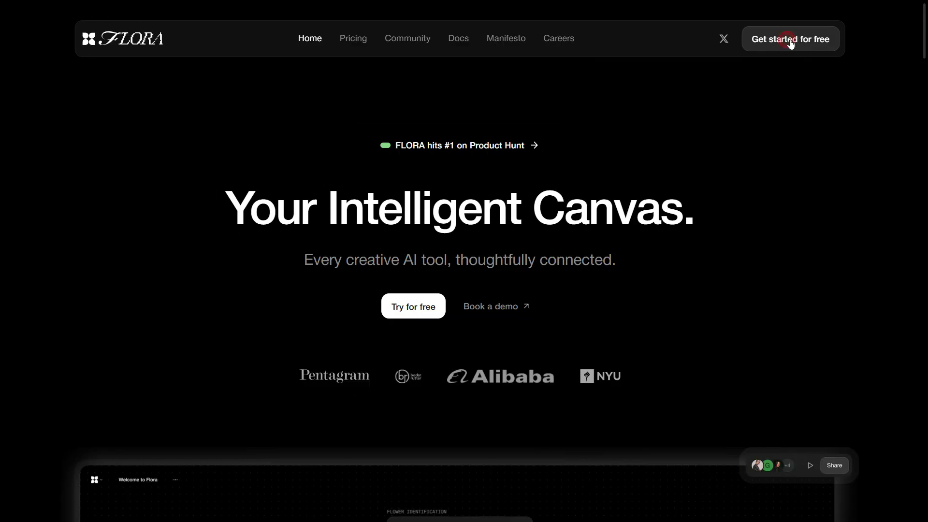
- Sign in to FLORA with the temporary address and follow the emailed sign-up link
click(790, 41)
click(466, 314)
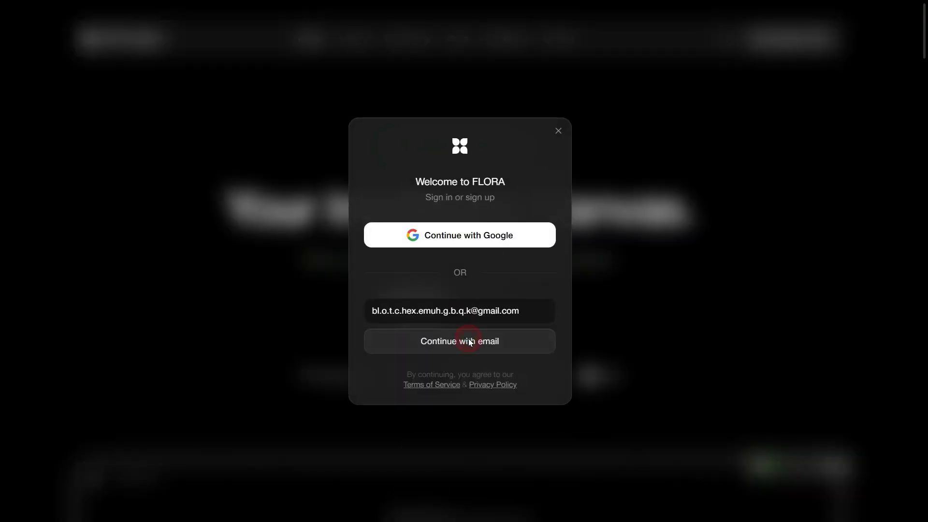
click(468, 340)
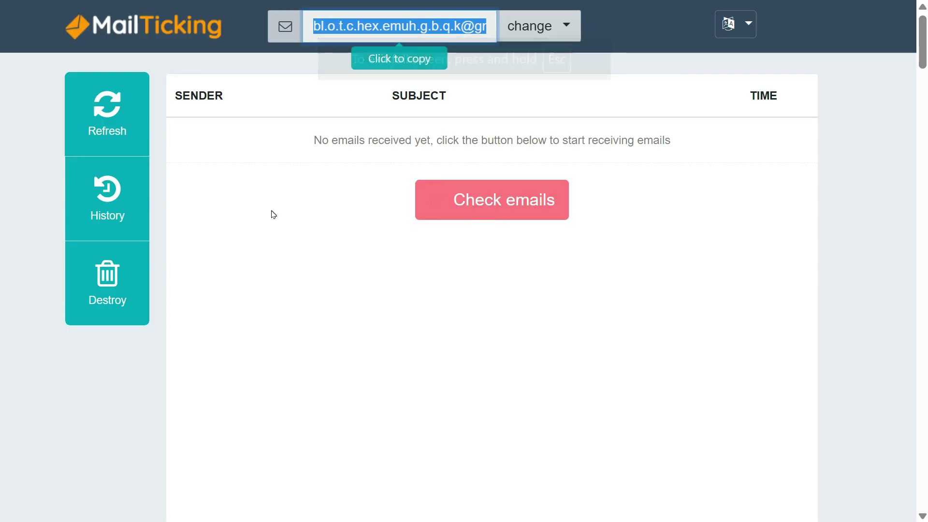
click(119, 129)
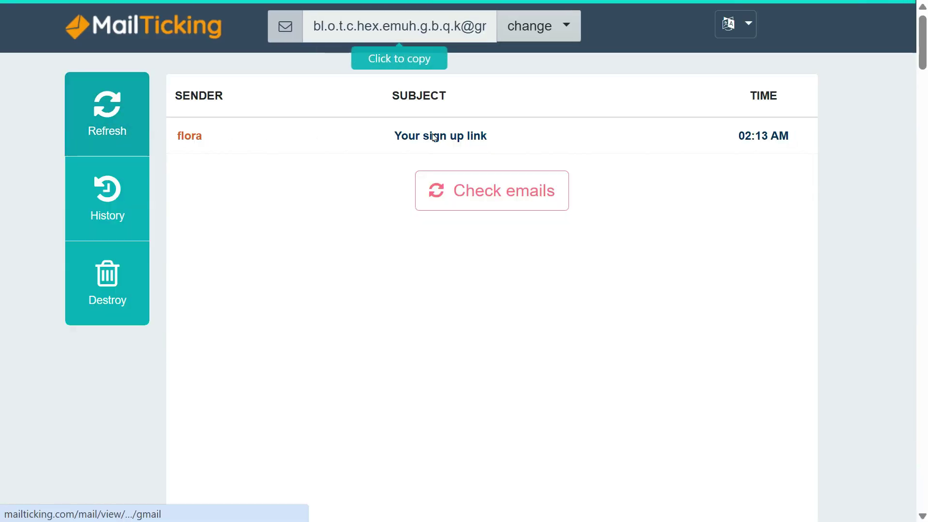
click(440, 136)
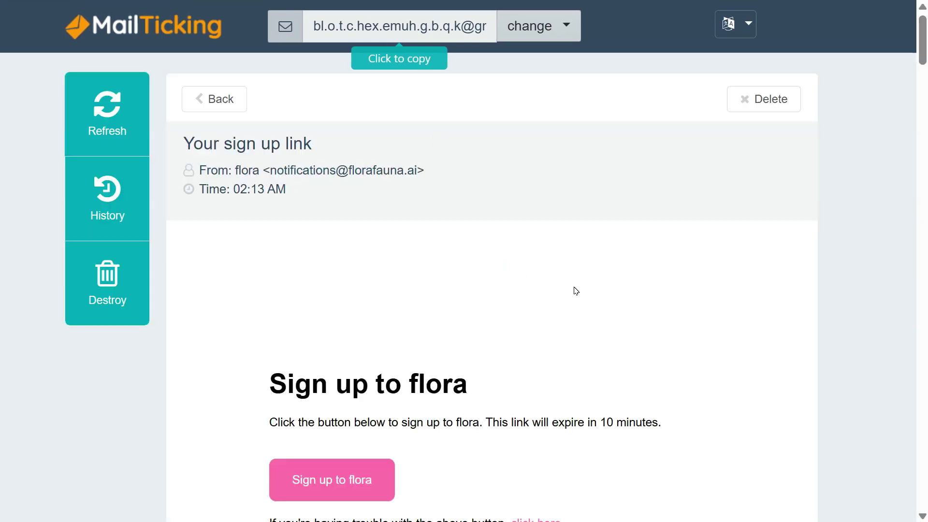
scroll(576, 290, down, 3)
click(362, 310)
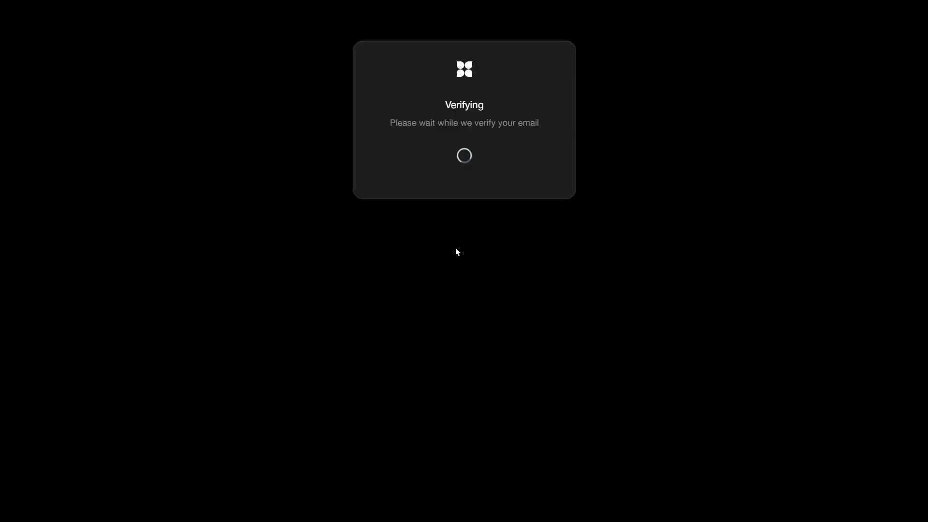